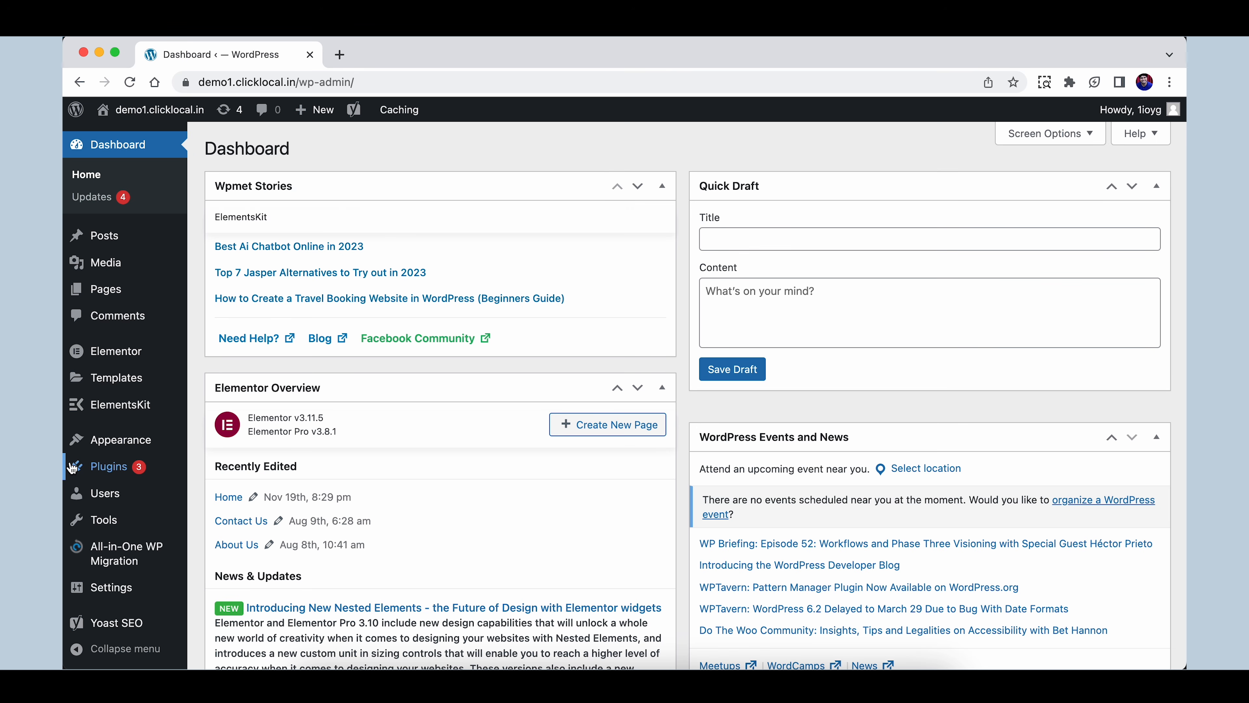
- Search the plugin directory for "disable everything", then install and activate the Disable Everything plugin
mouse_move(110, 473)
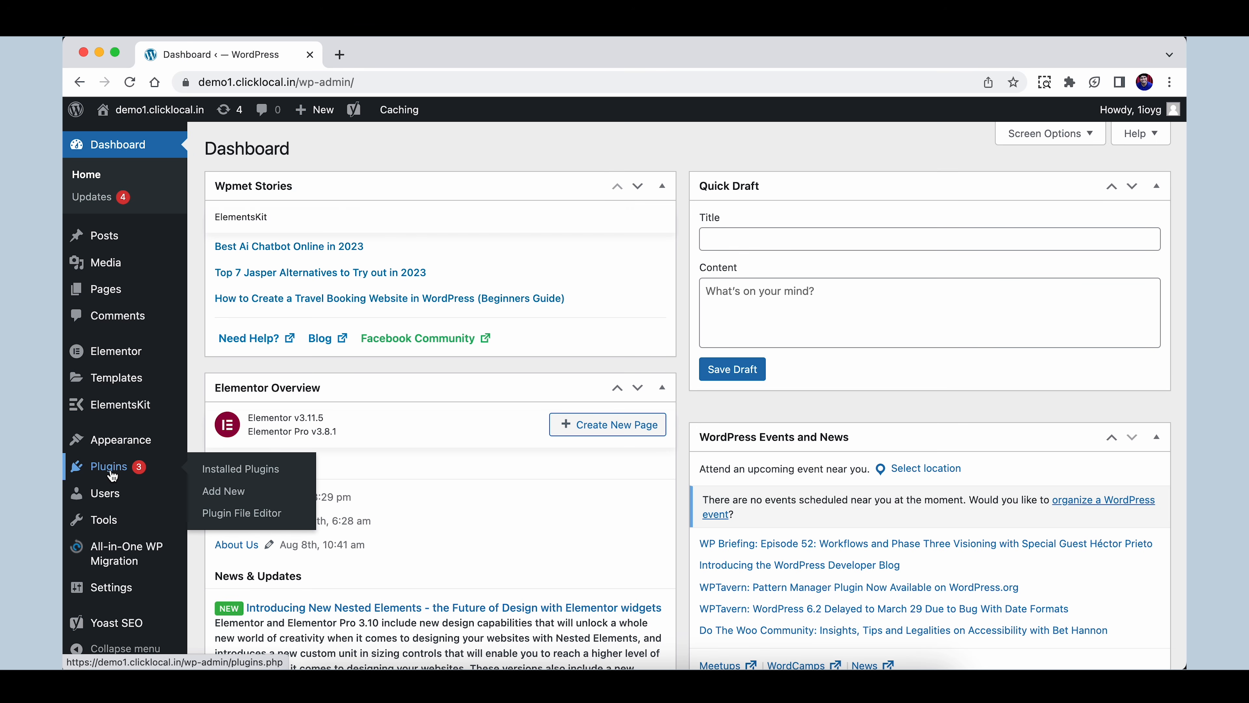
left_click(219, 498)
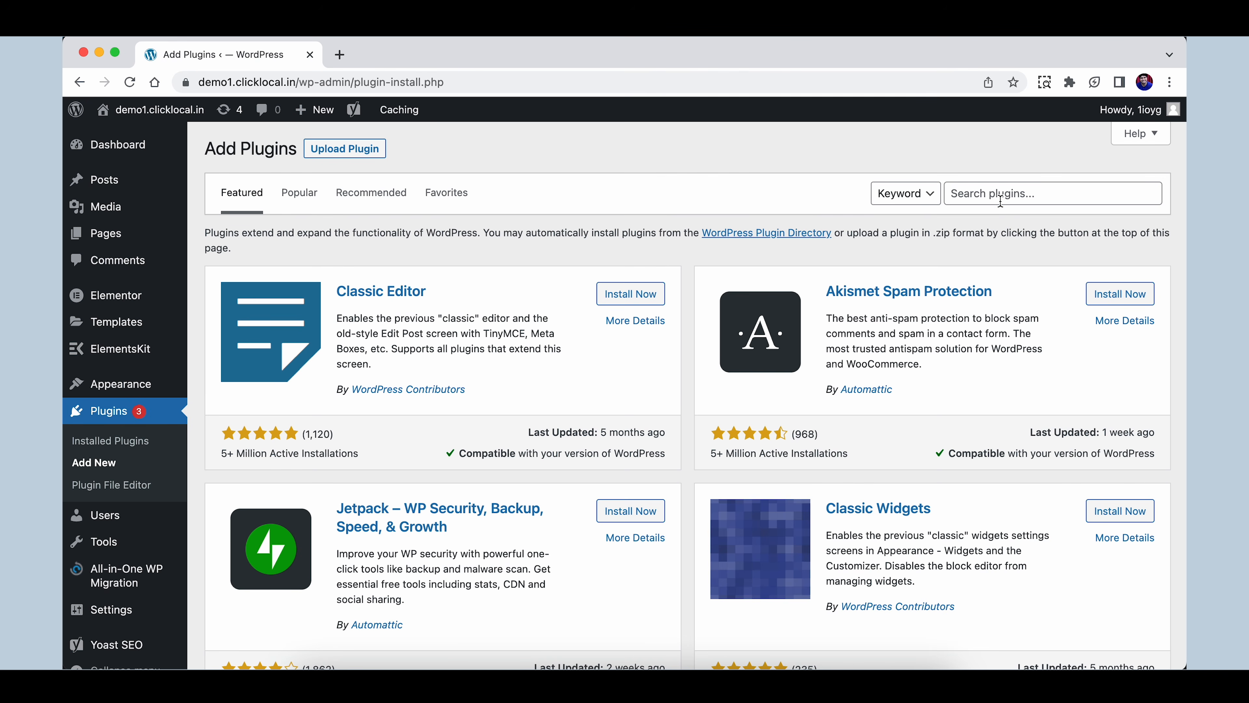
left_click(1000, 199)
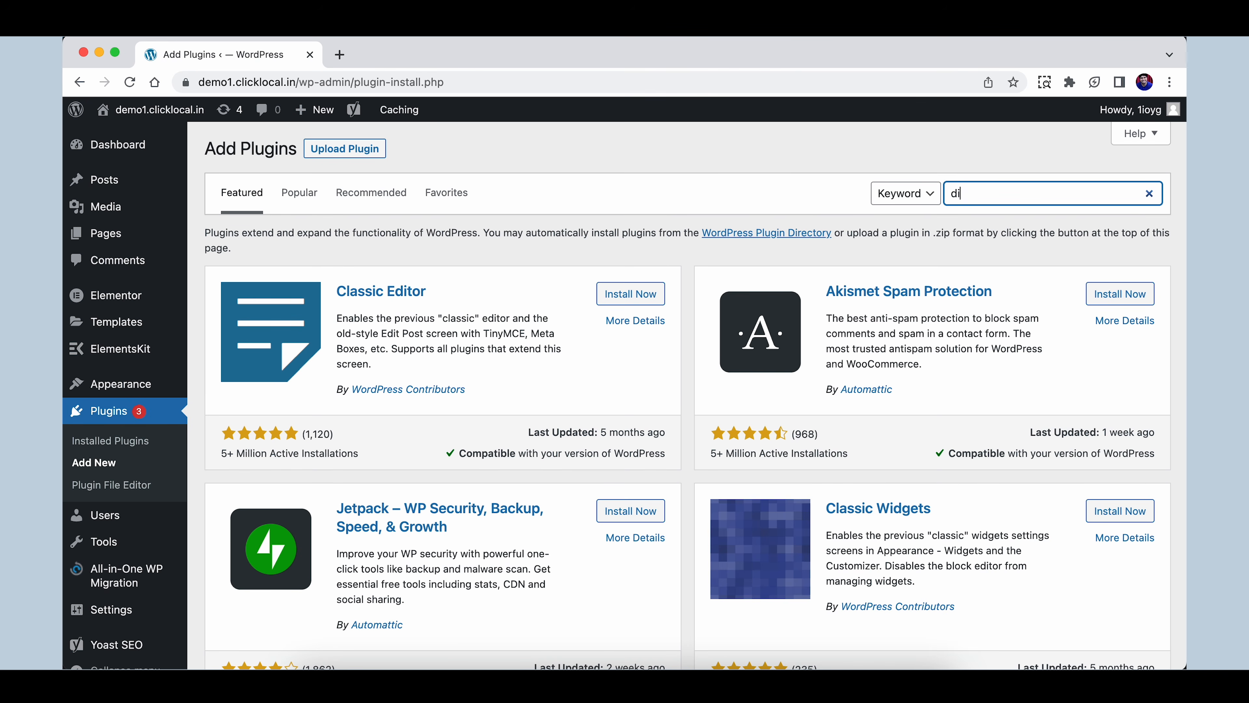
type("disable everything")
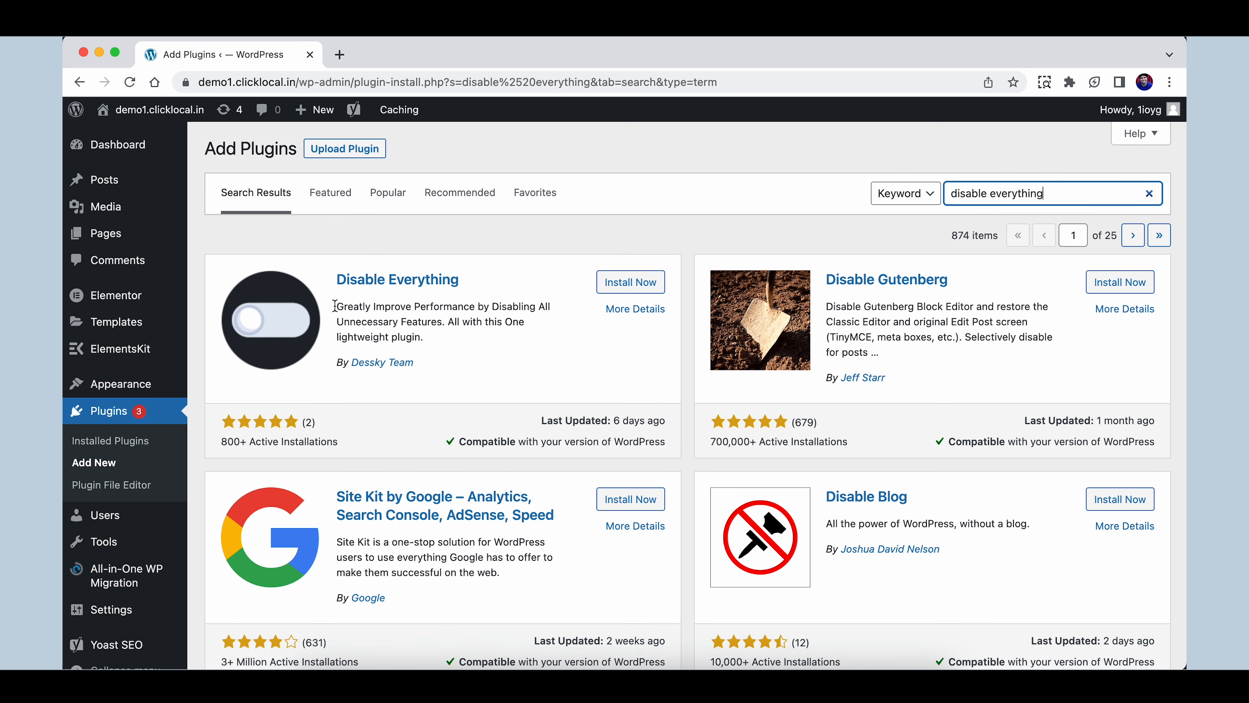
left_click(632, 284)
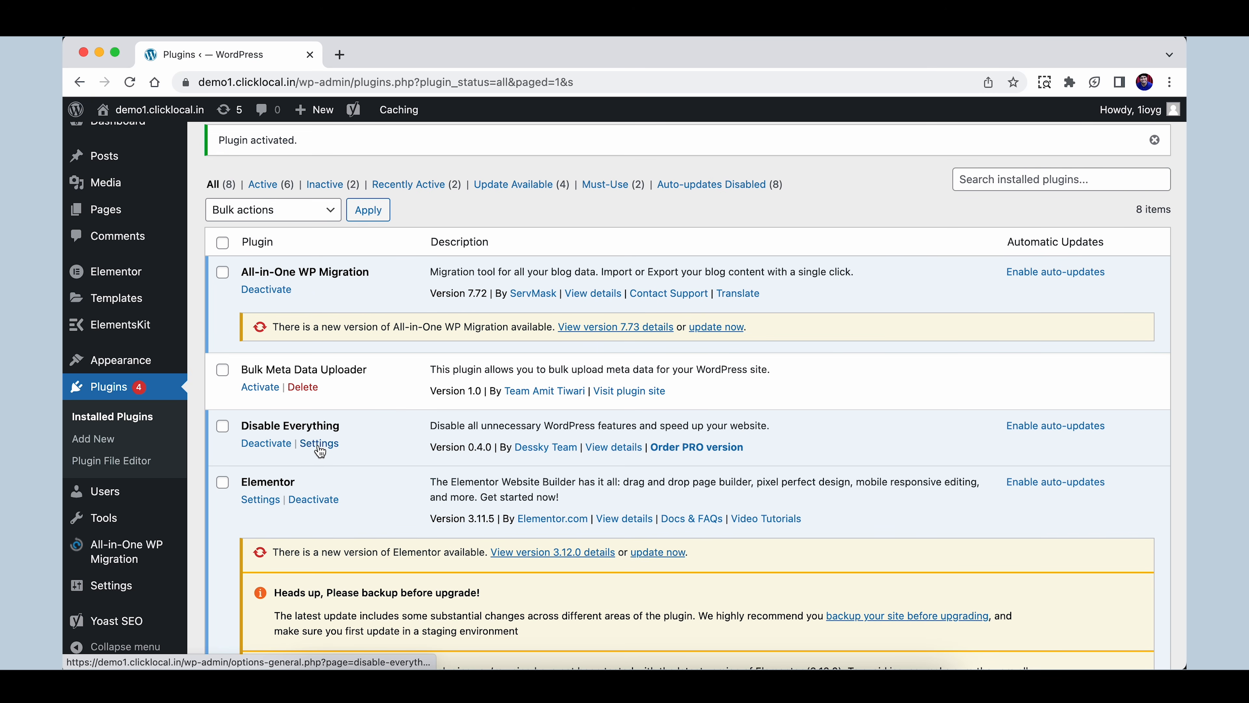
- In the Disable Everything plugin's settings, enable the option that disables RSS feed links and feeds, and save the changes
scroll(320, 451, "down", 5)
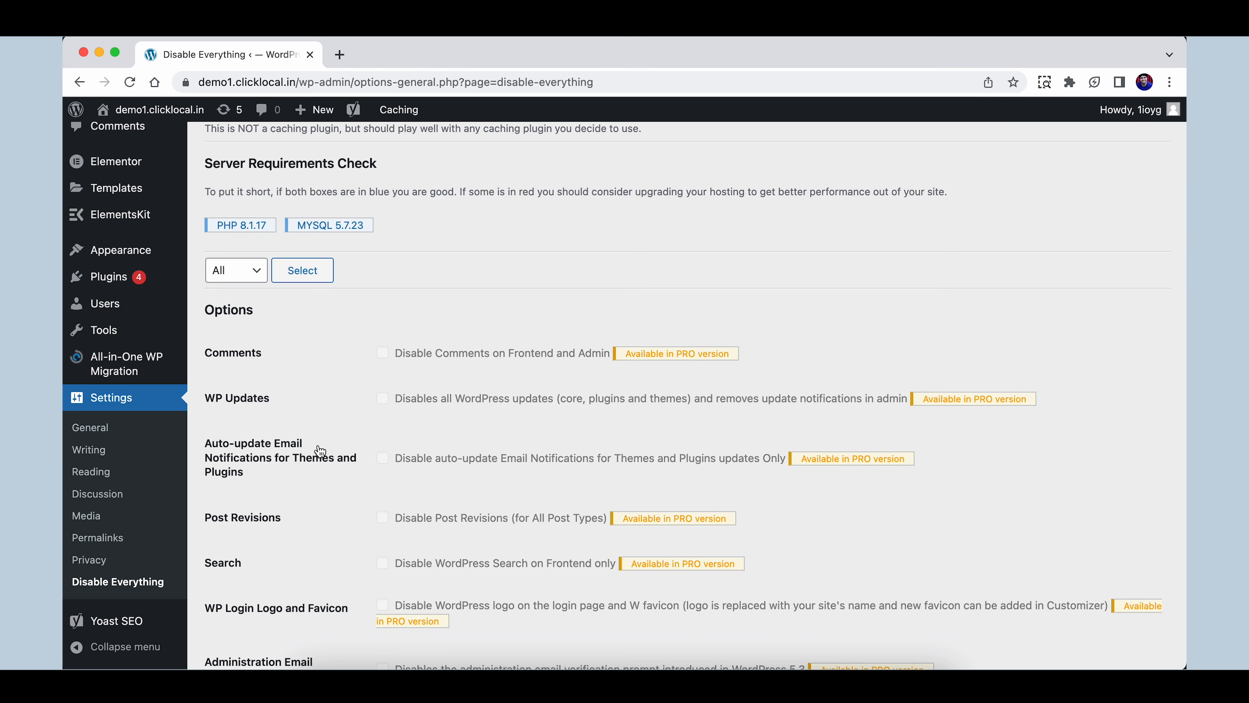
scroll(320, 452, "down", 8)
scroll(320, 452, "down", 3)
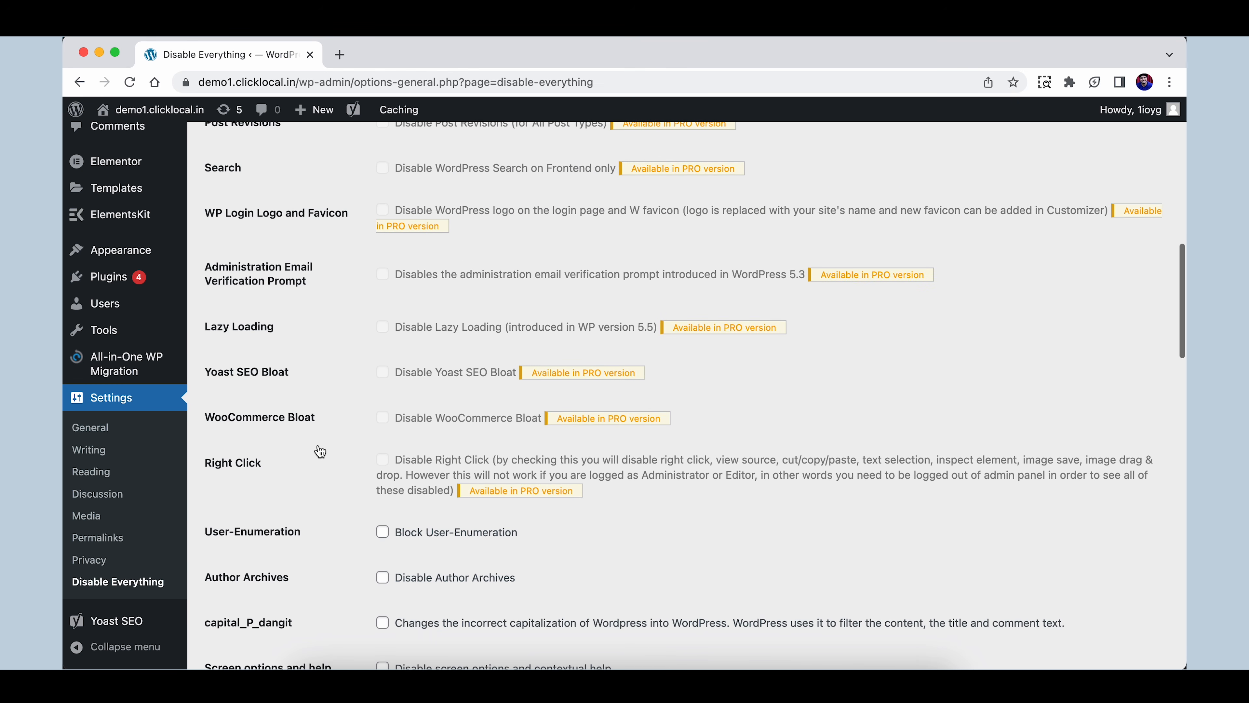
scroll(320, 452, "down", 3)
scroll(319, 452, "down", 14)
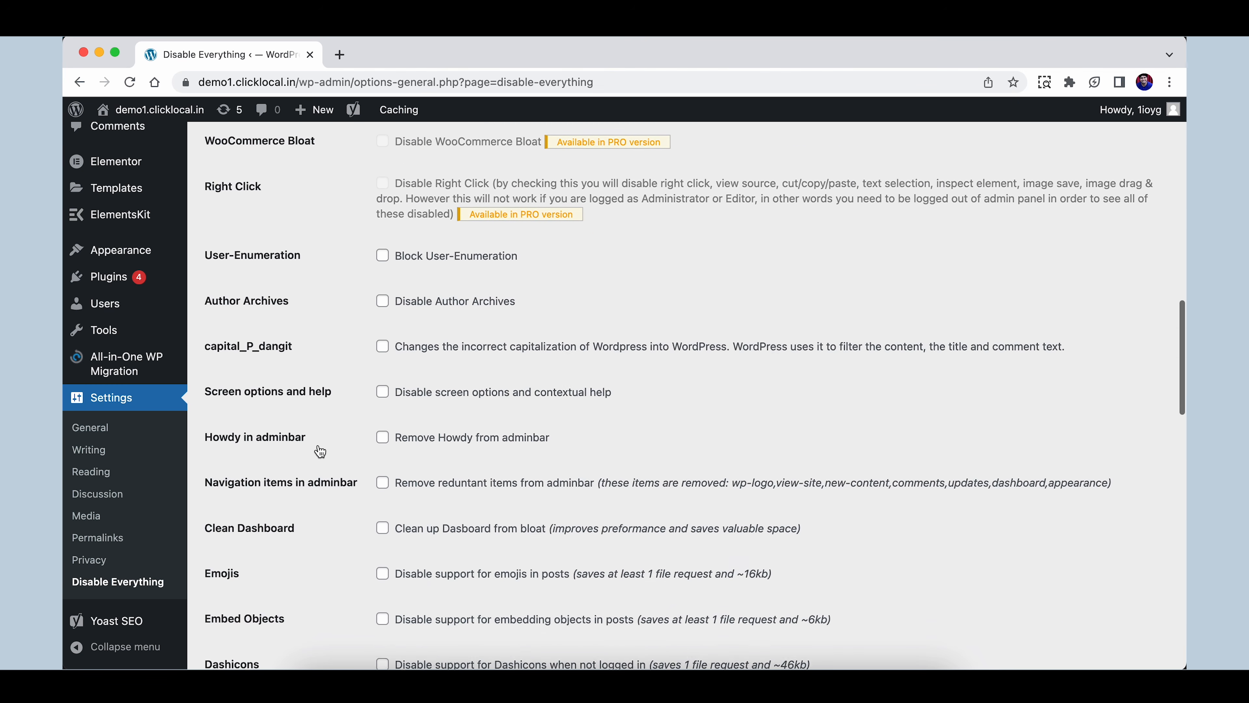
scroll(320, 452, "down", 4)
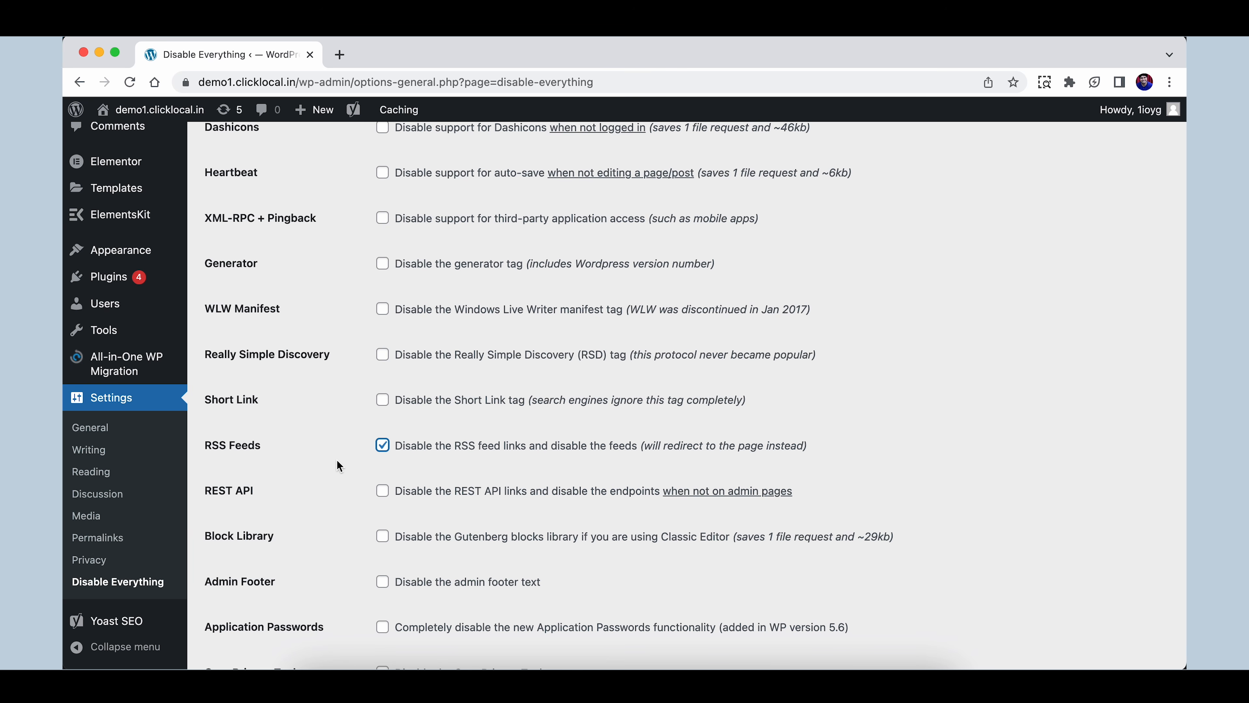
scroll(339, 464, "down", 15)
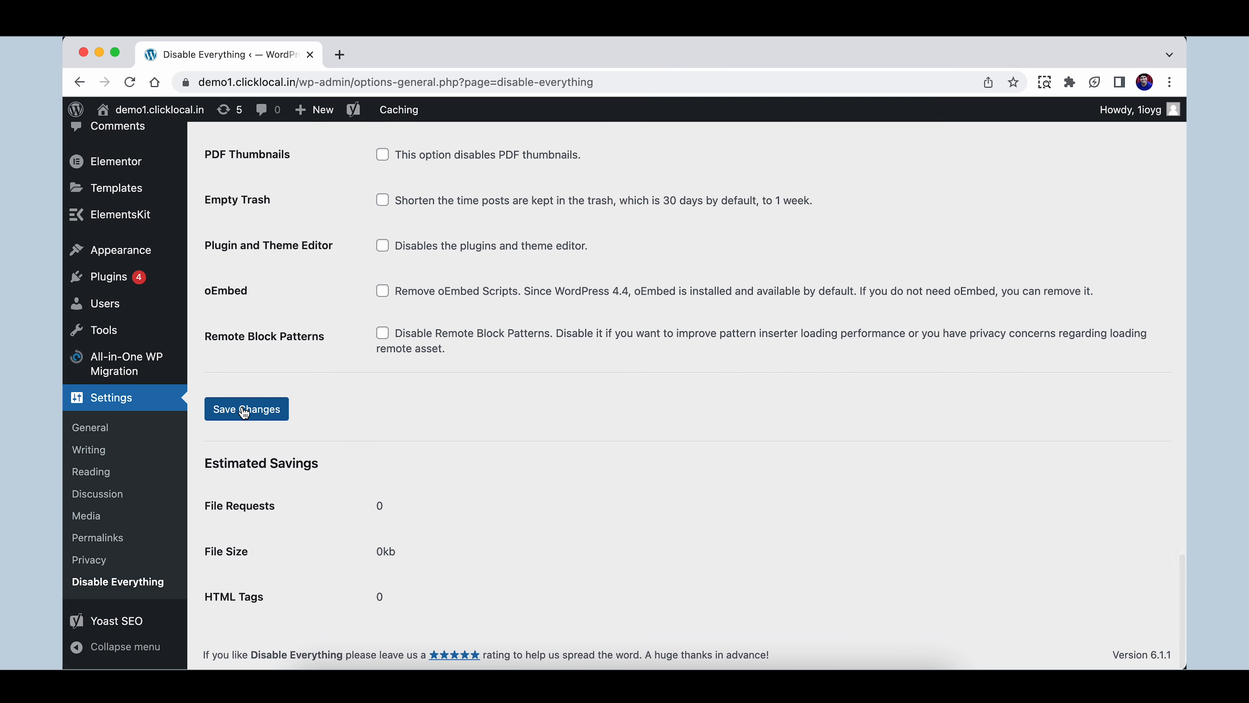
left_click(249, 415)
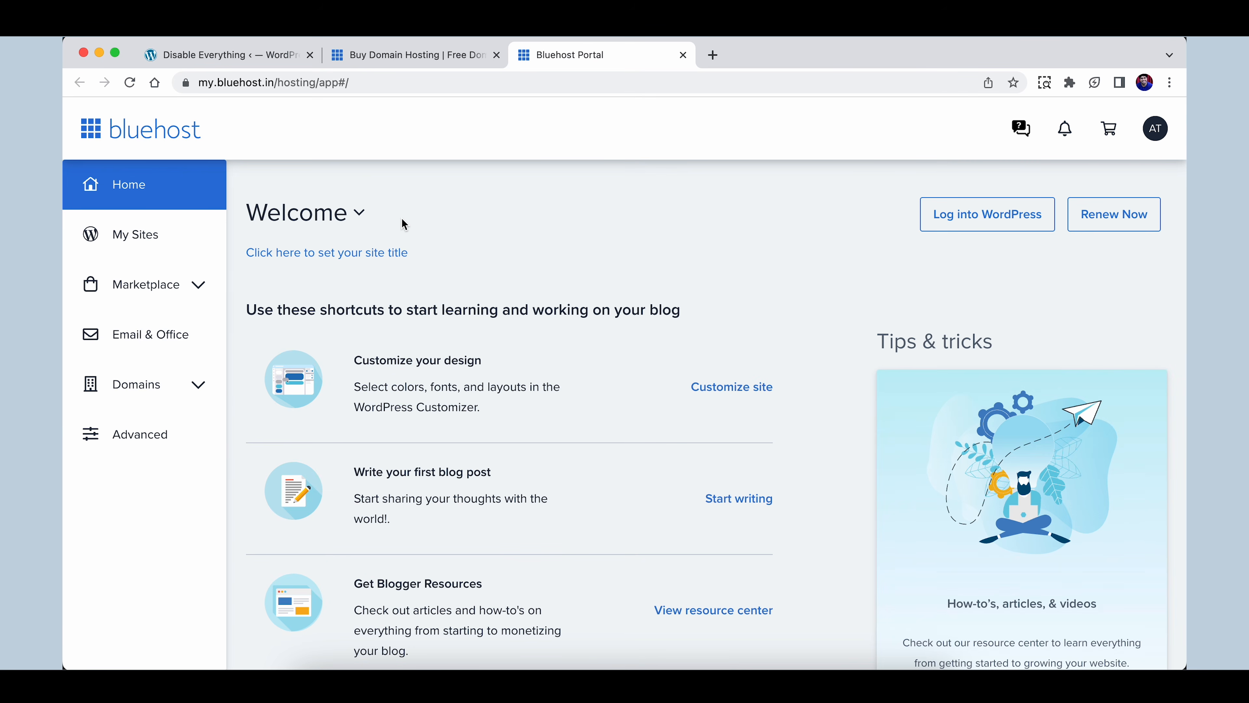
- Switch to the Bluehost portal, open its advanced hosting tools in cPanel and launch the File Manager
left_click(138, 445)
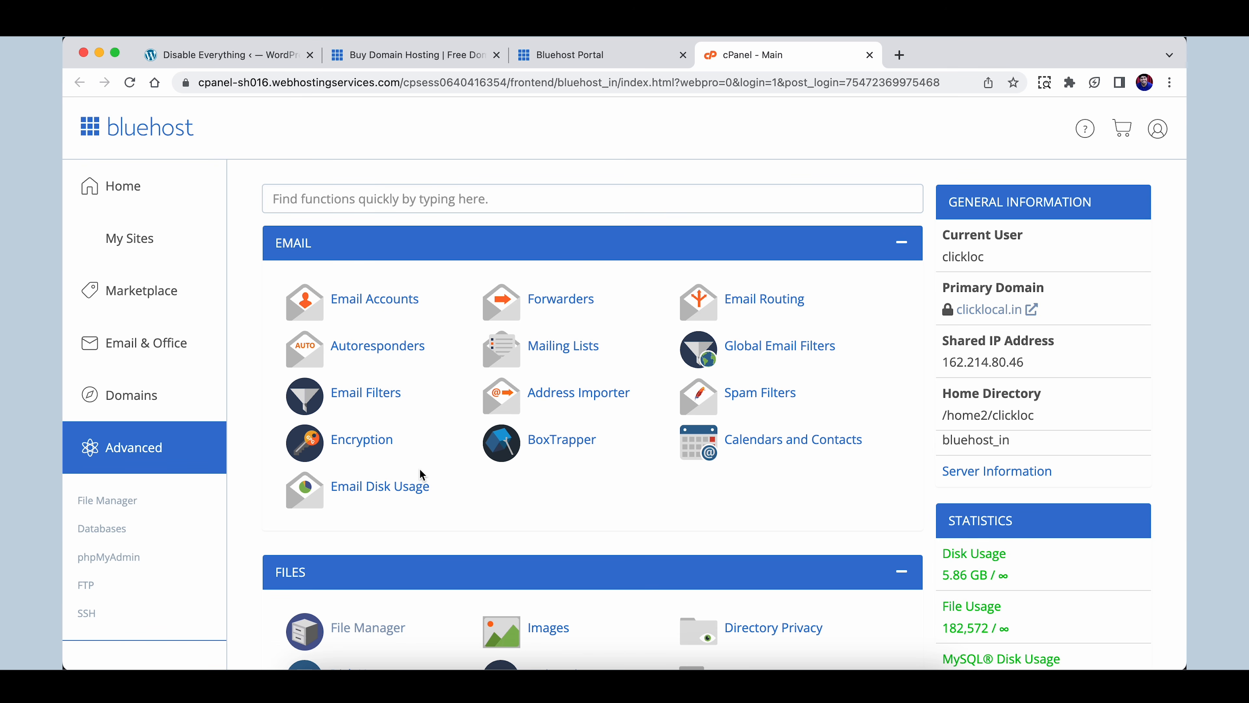
left_click(565, 54)
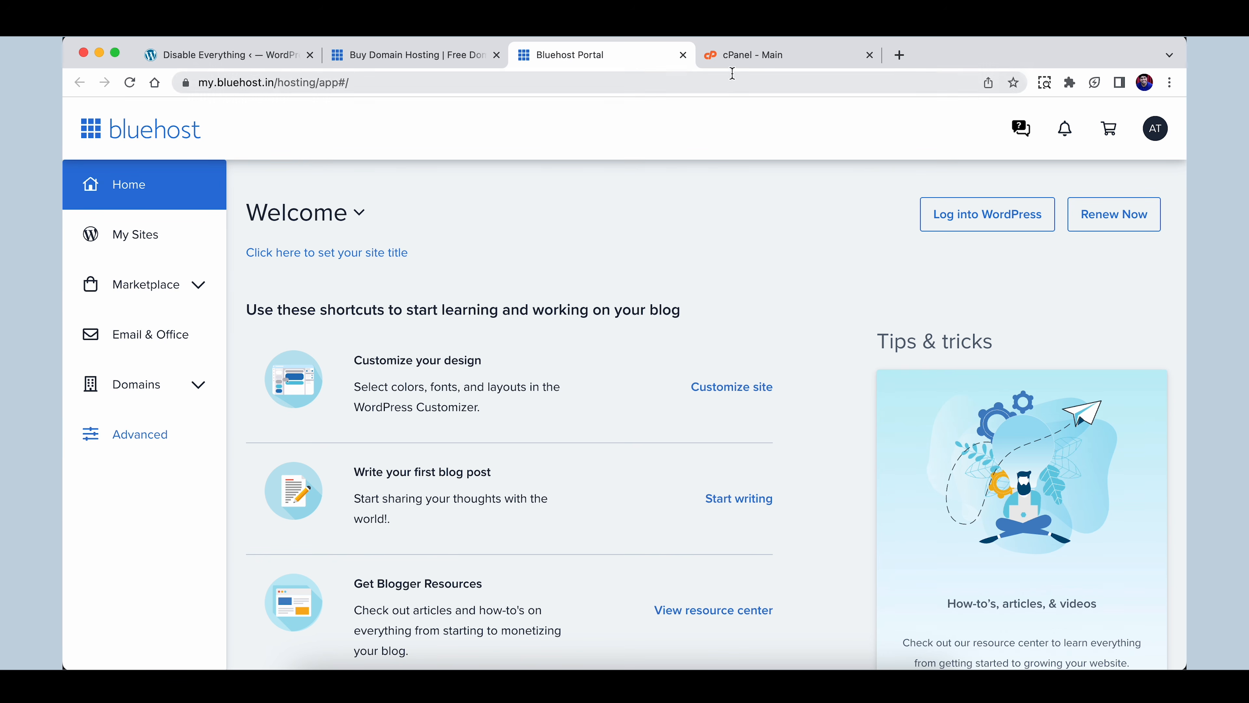
left_click(742, 71)
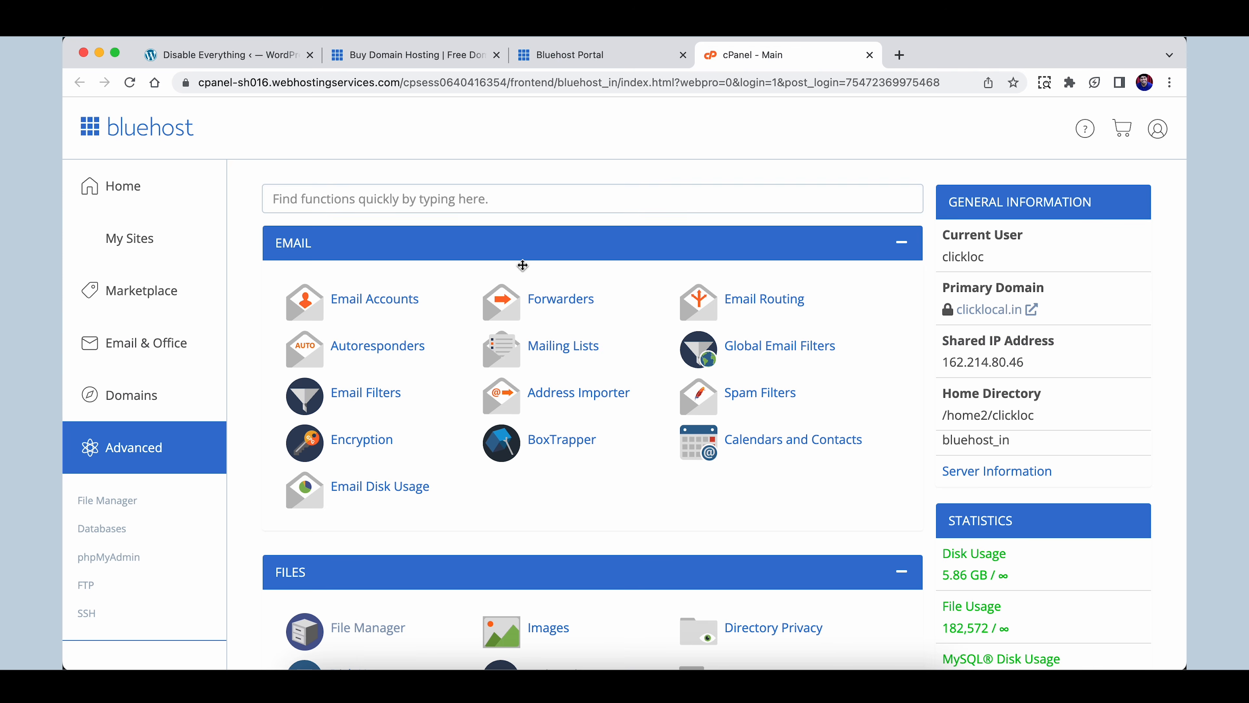
scroll(411, 528, "down", 2)
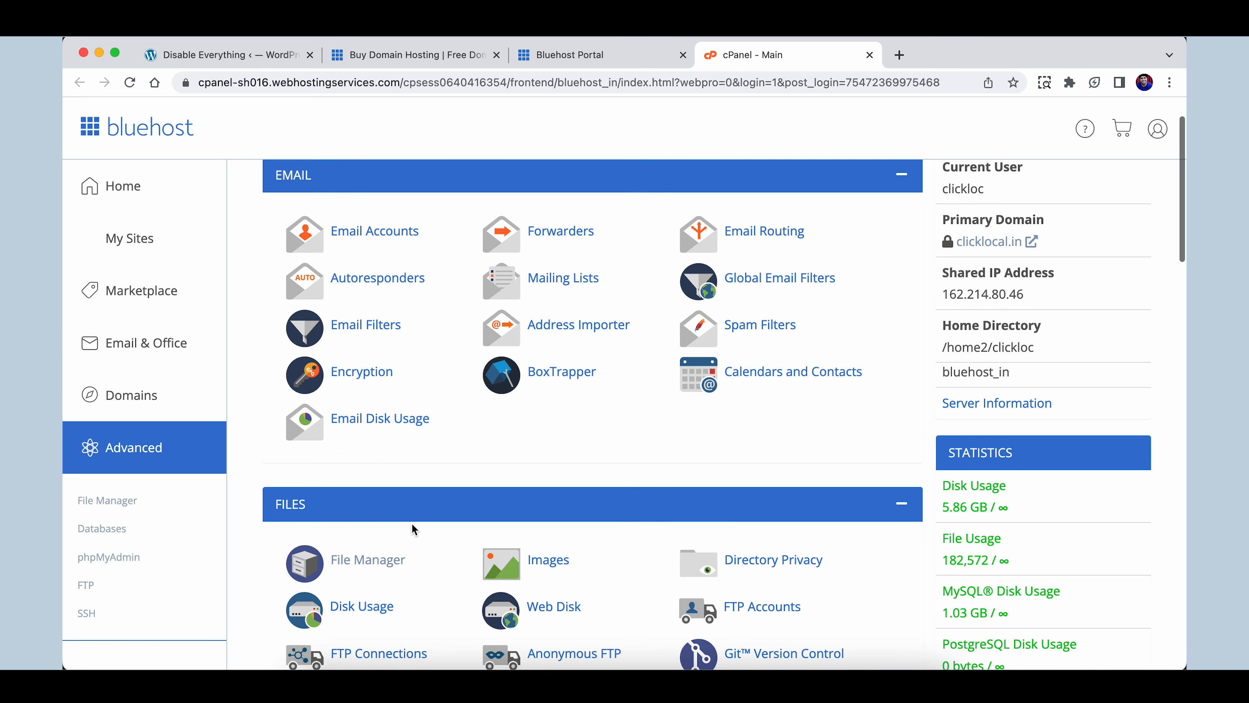
left_click(366, 561)
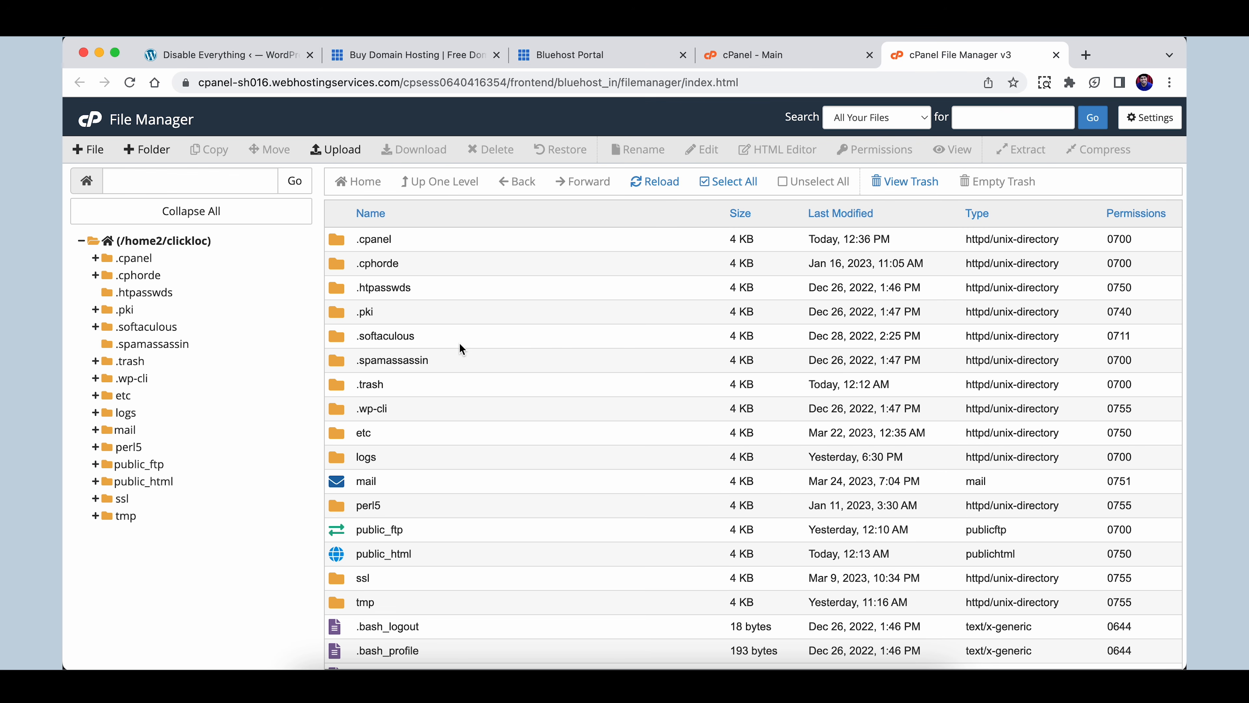
- Browse through public_html and the demo1-clicklocal-in site folder to wp-content/themes
left_click(339, 560)
double_click(338, 560)
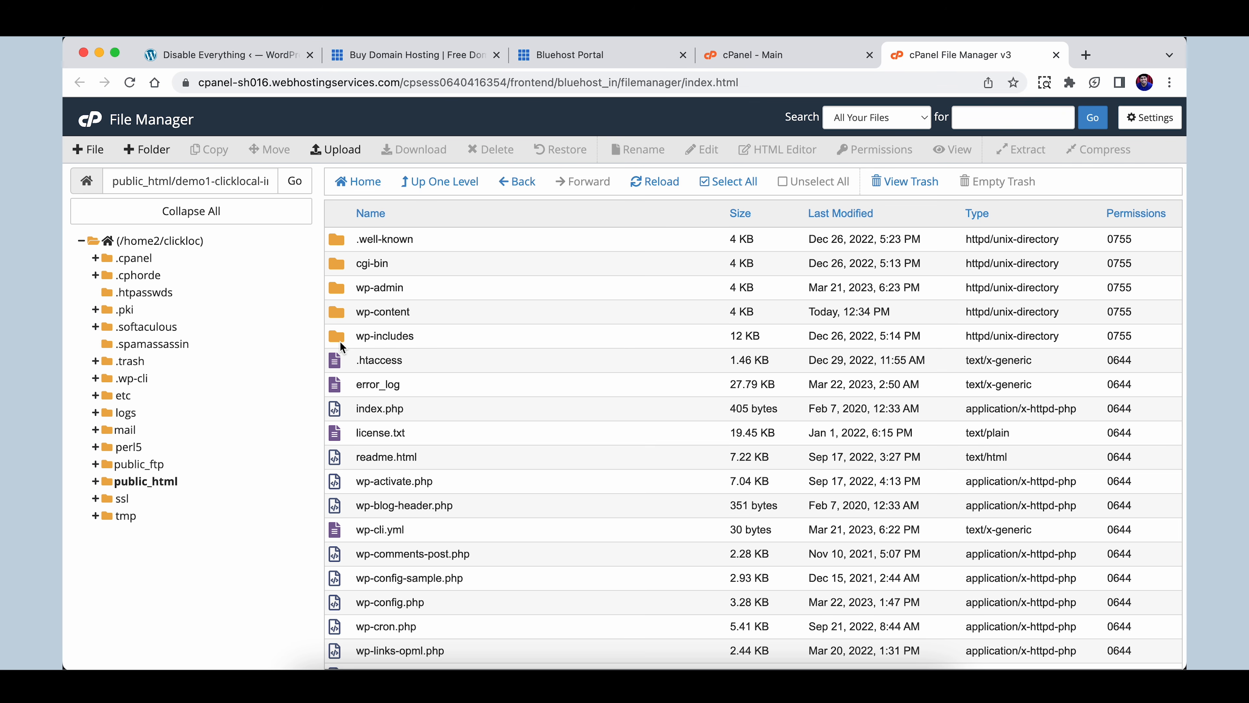
double_click(339, 312)
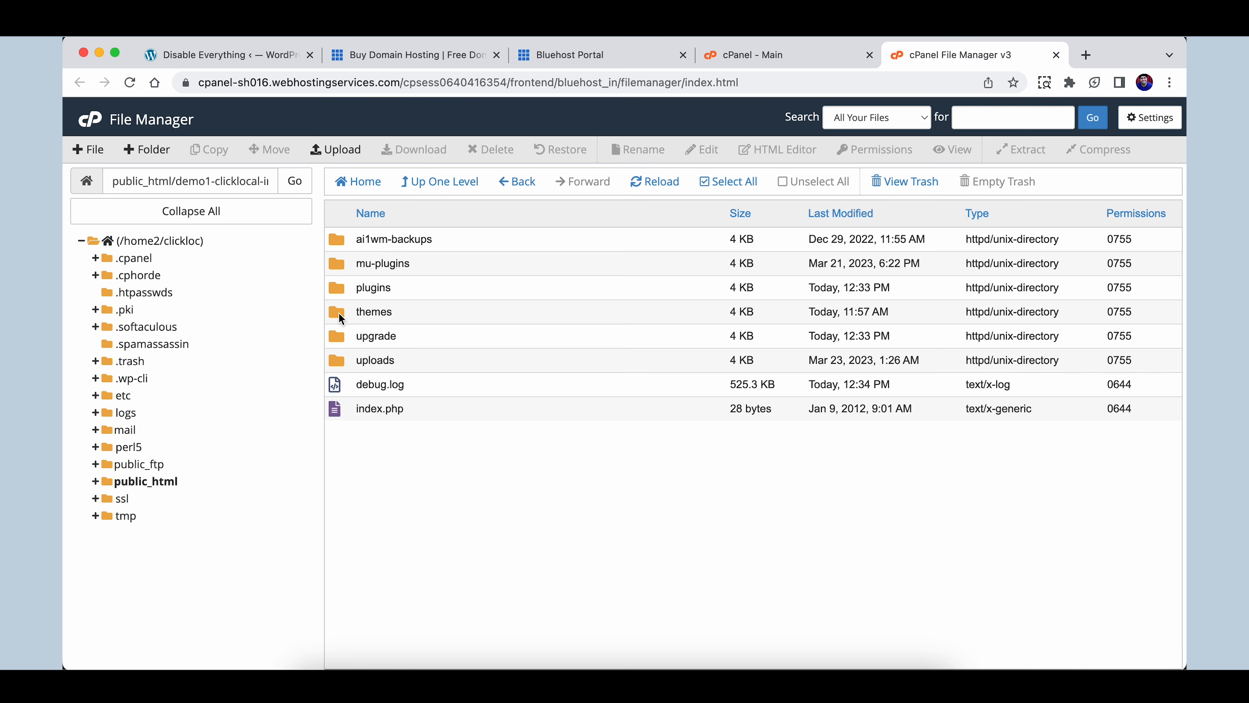
double_click(339, 314)
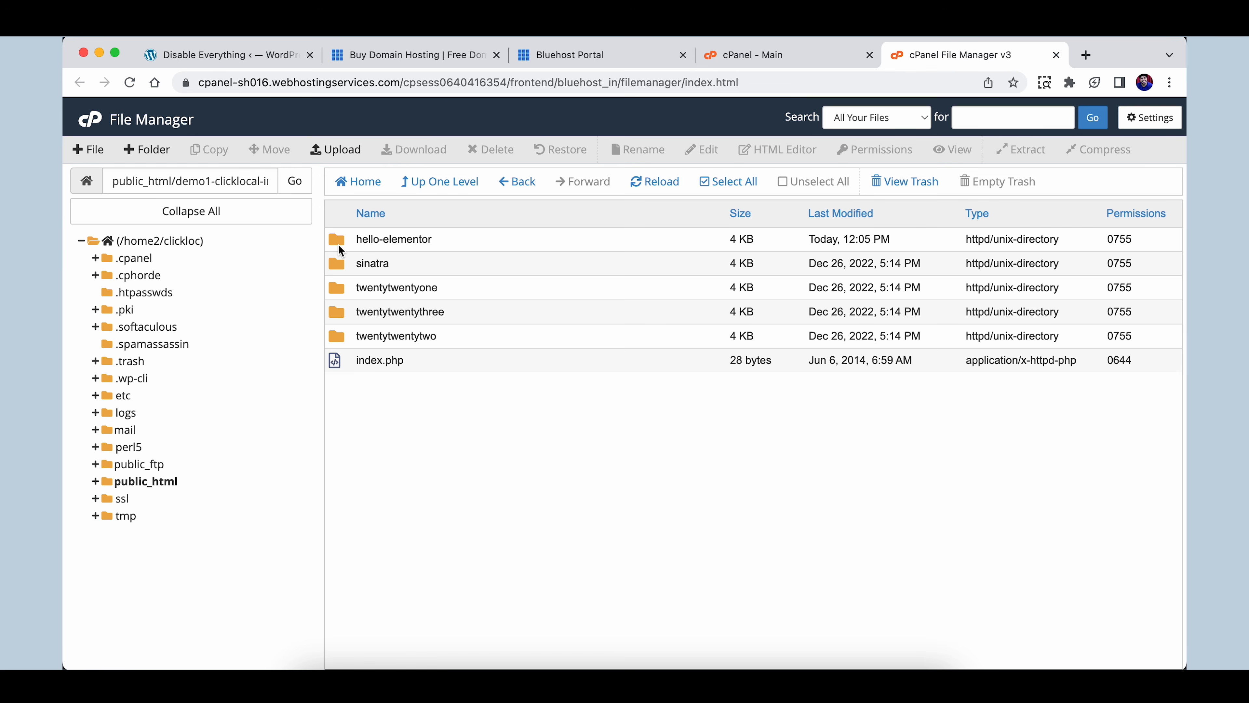
- Switch to the WordPress admin and check which installed theme is active
left_click(206, 55)
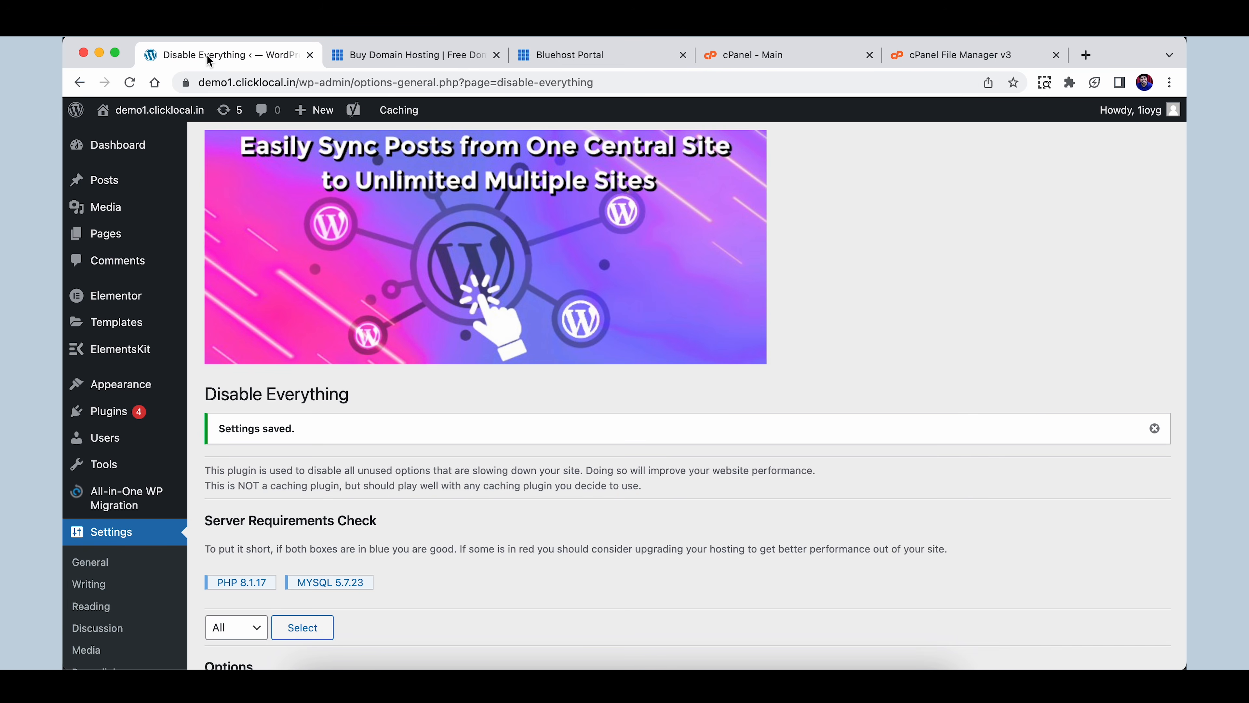
mouse_move(129, 388)
left_click(212, 393)
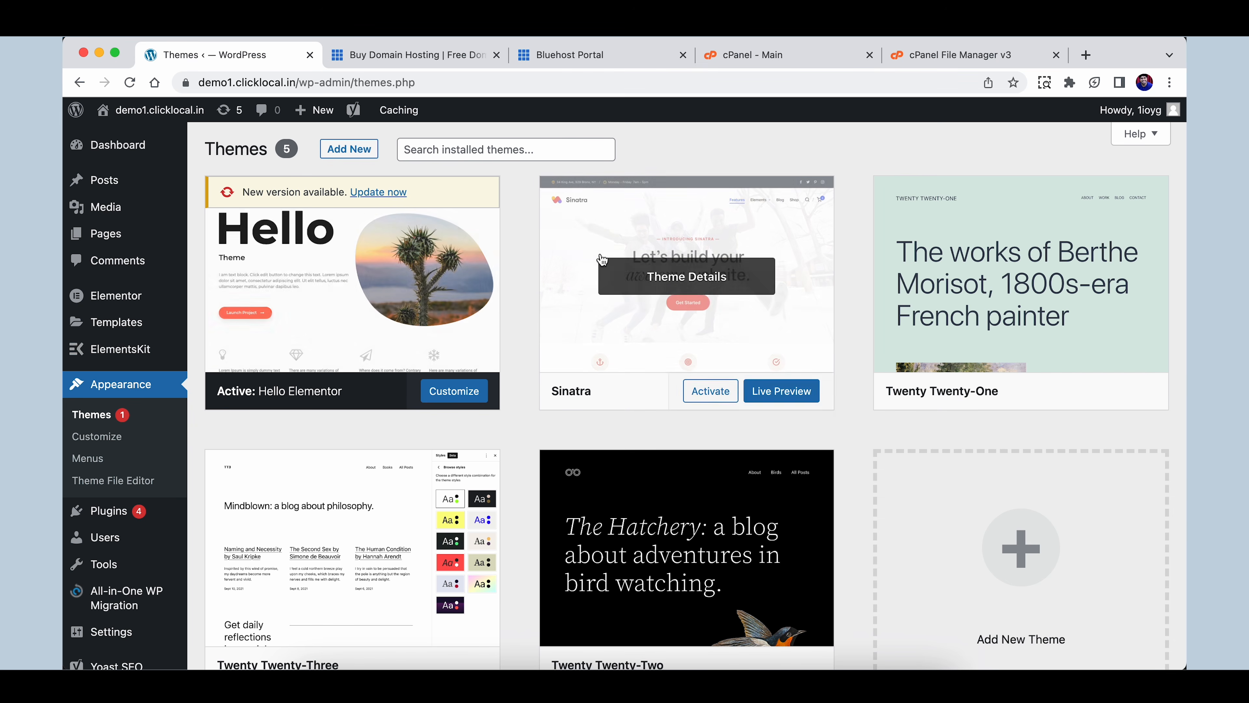
- Return to the cPanel File Manager and download a backup copy of functions.php from the hello-elementor theme folder
left_click(954, 54)
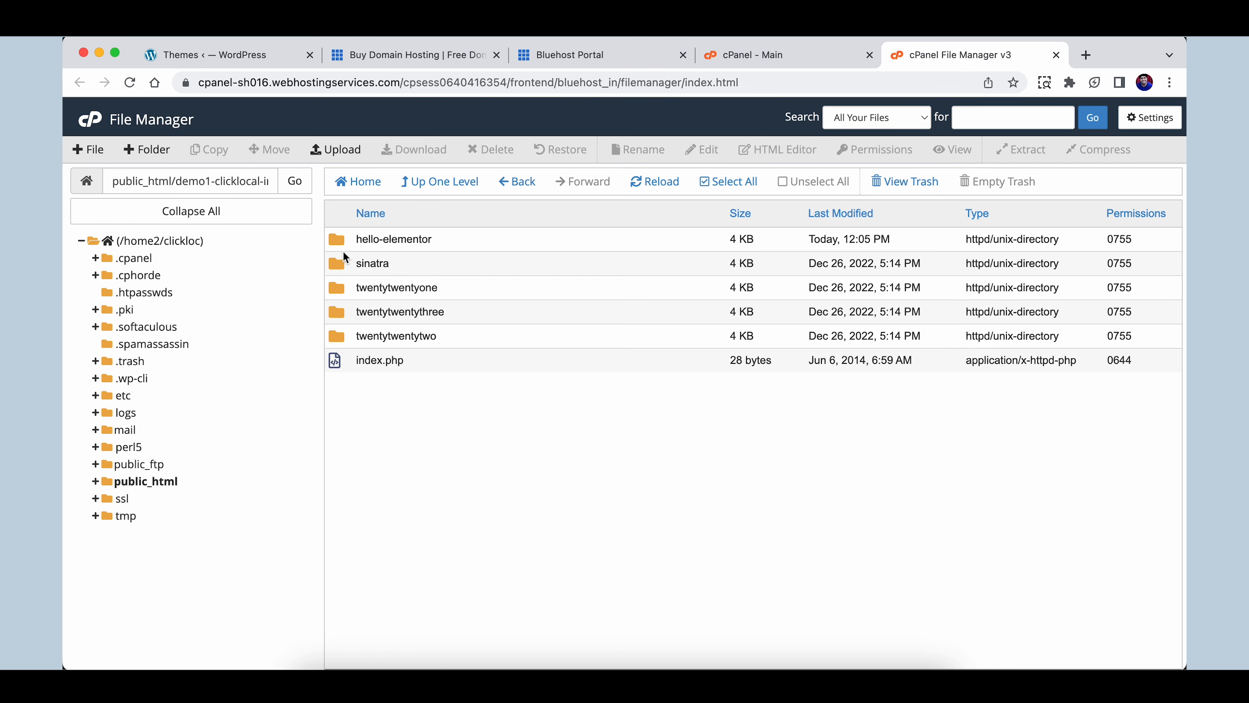
left_click(335, 242)
double_click(337, 245)
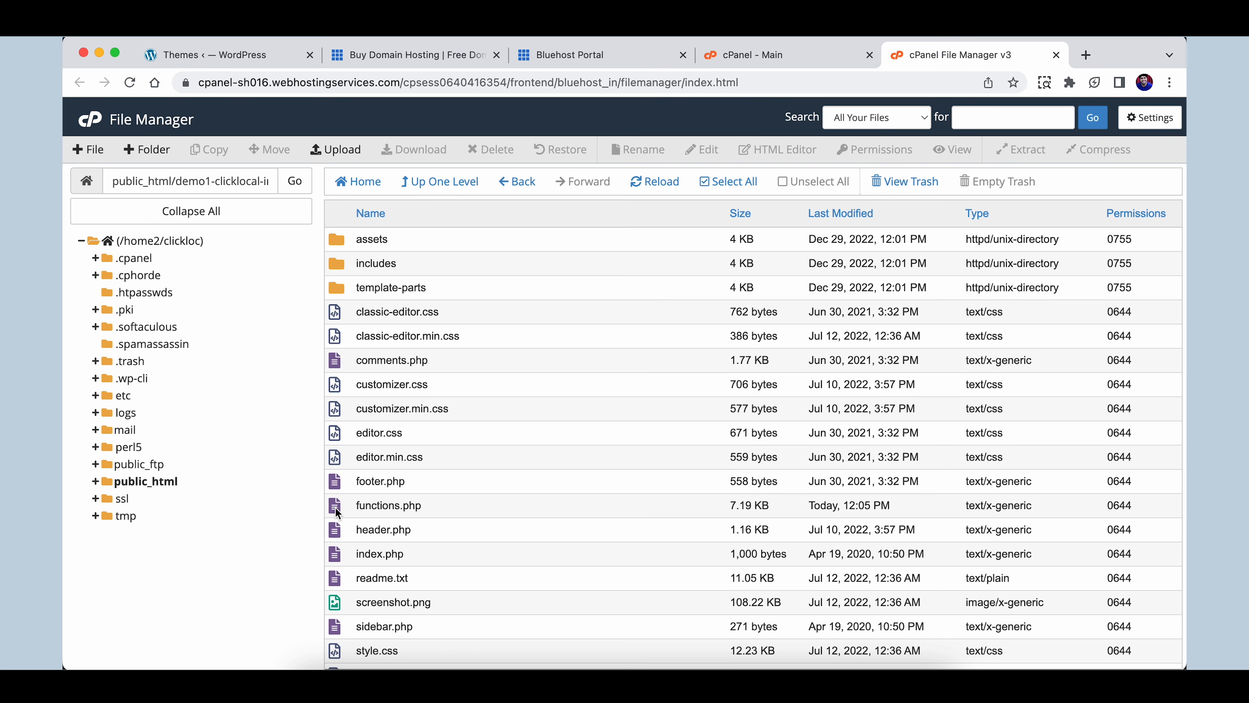
left_click(337, 511)
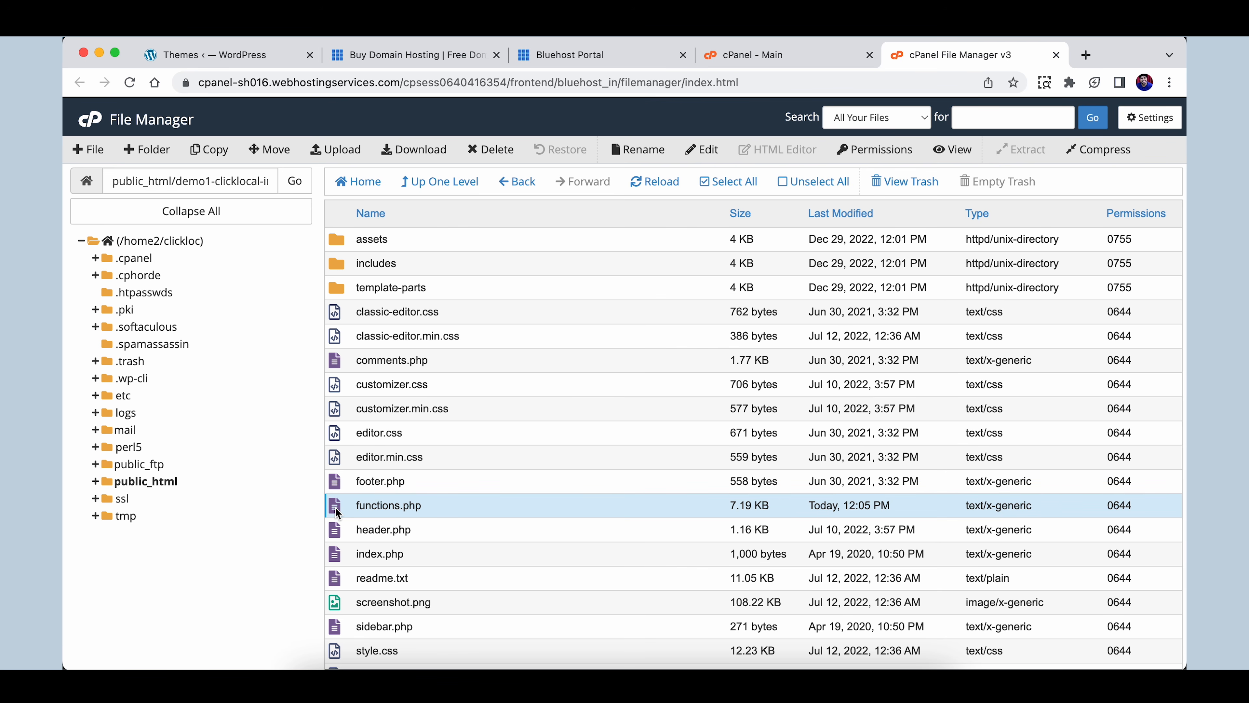
right_click(337, 512)
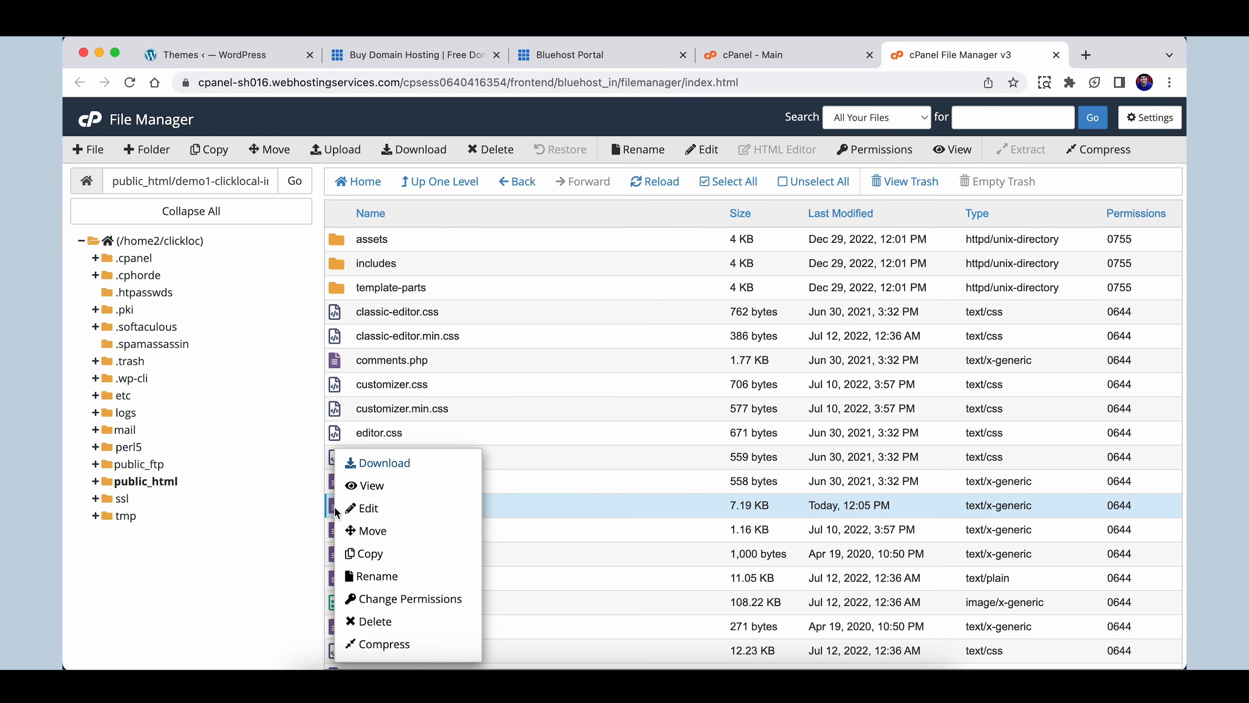
left_click(388, 464)
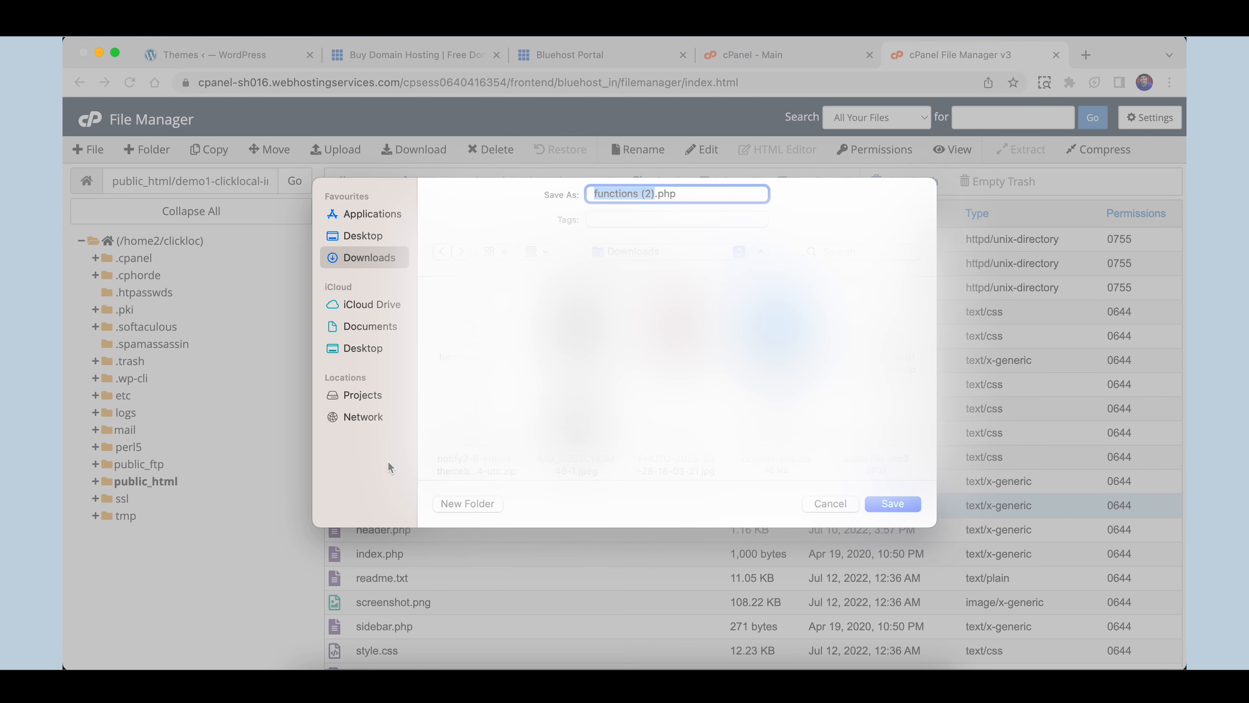
left_click(887, 507)
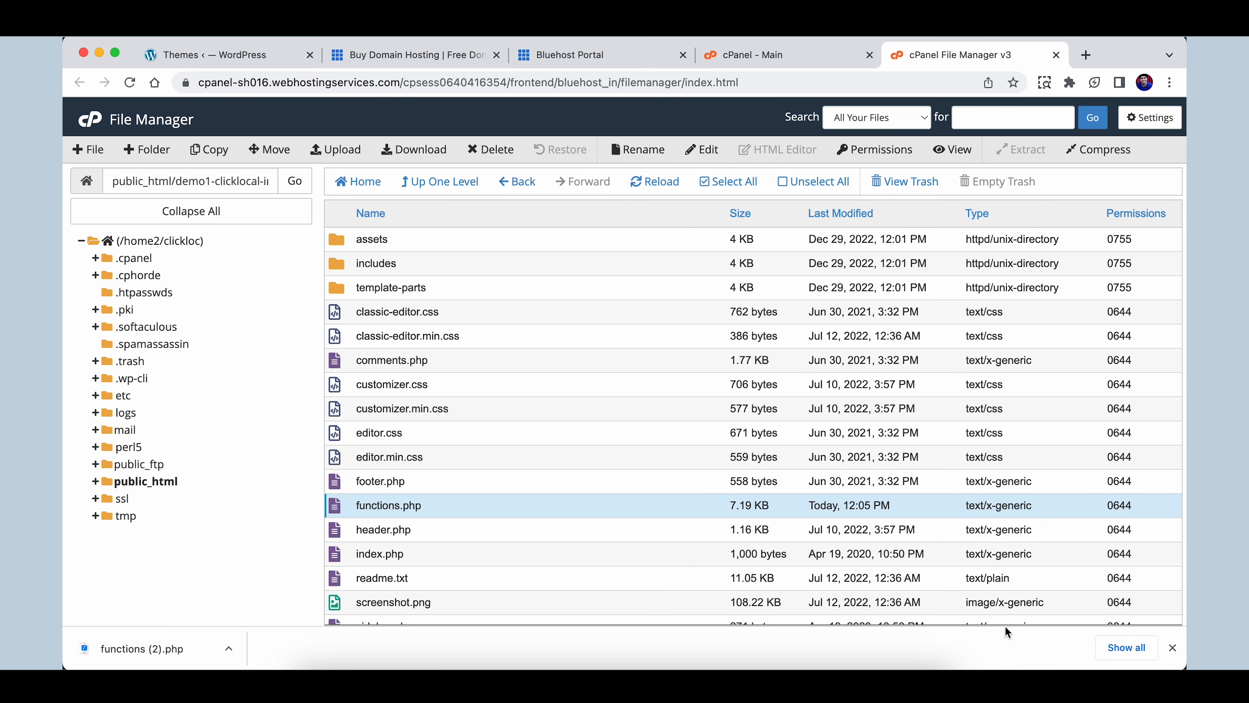
left_click(1172, 648)
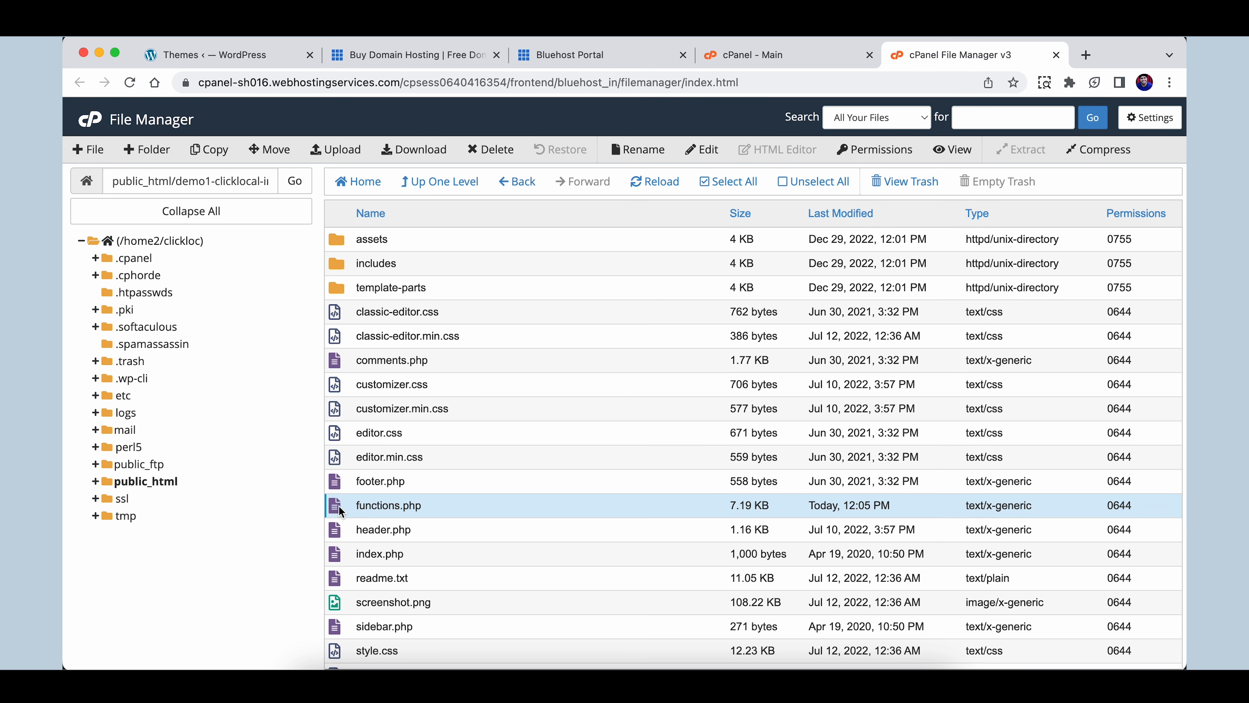
- Open the hello-elementor theme's functions.php in the code editor
right_click(339, 506)
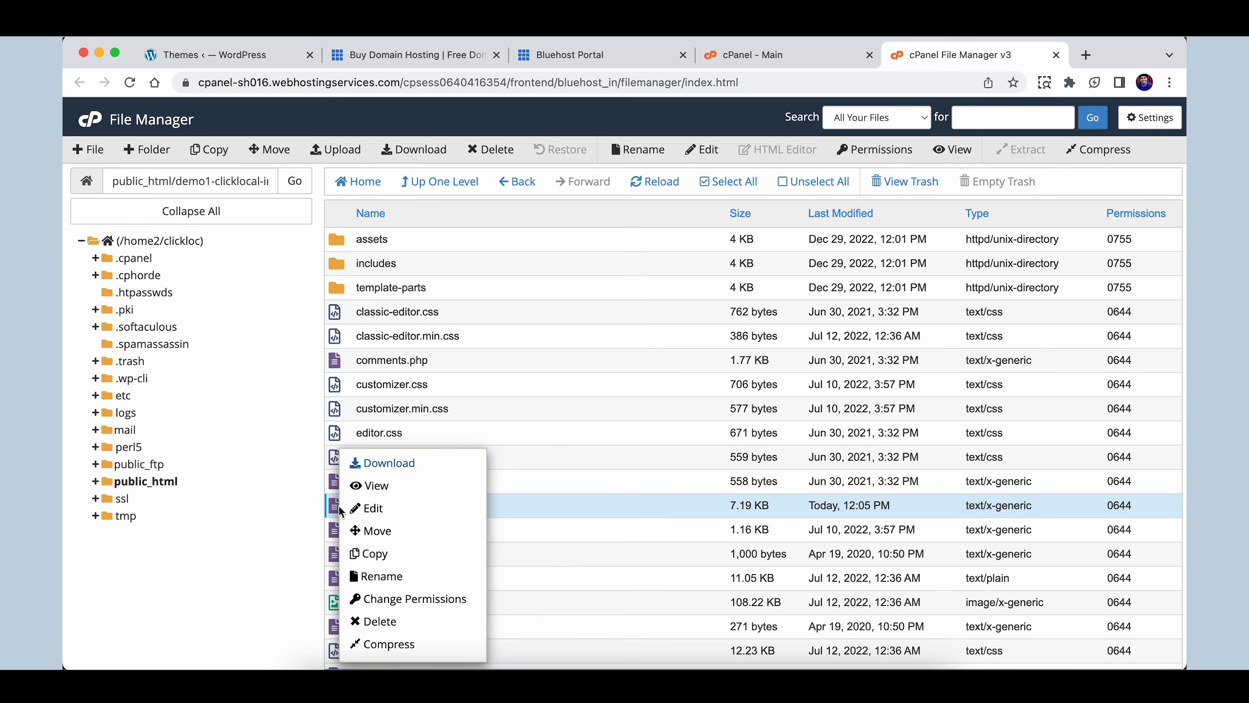
left_click(373, 509)
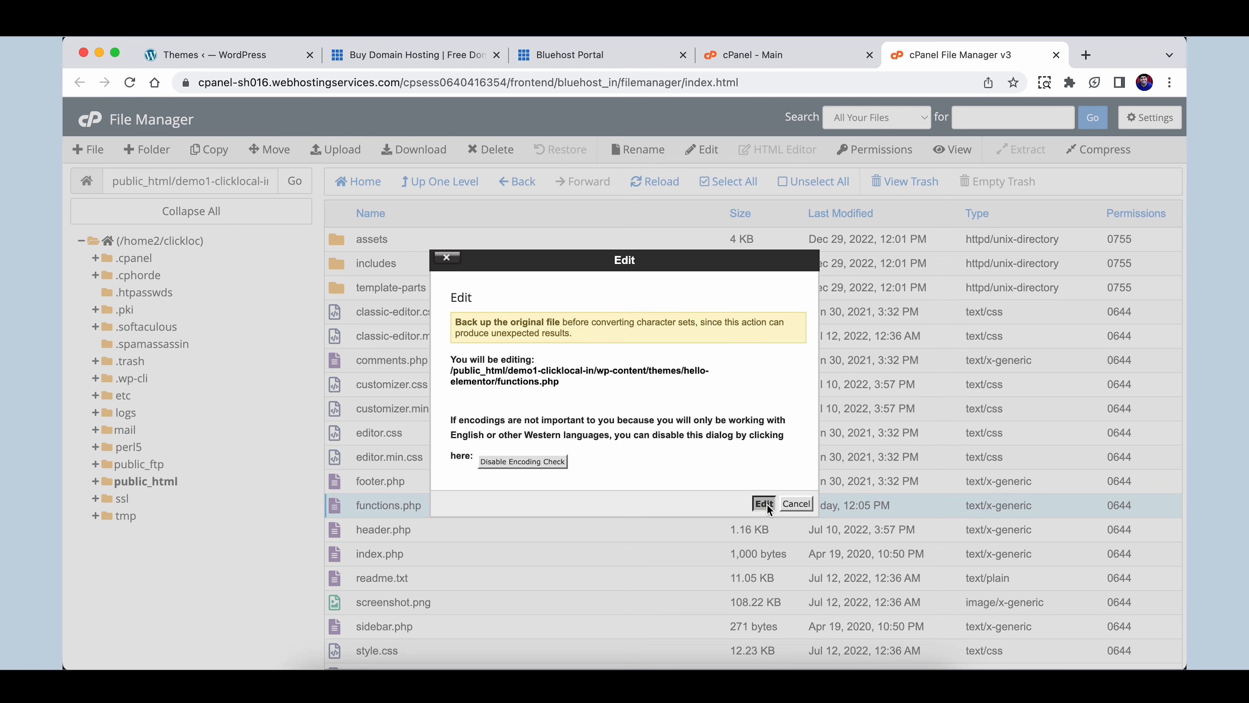
left_click(765, 503)
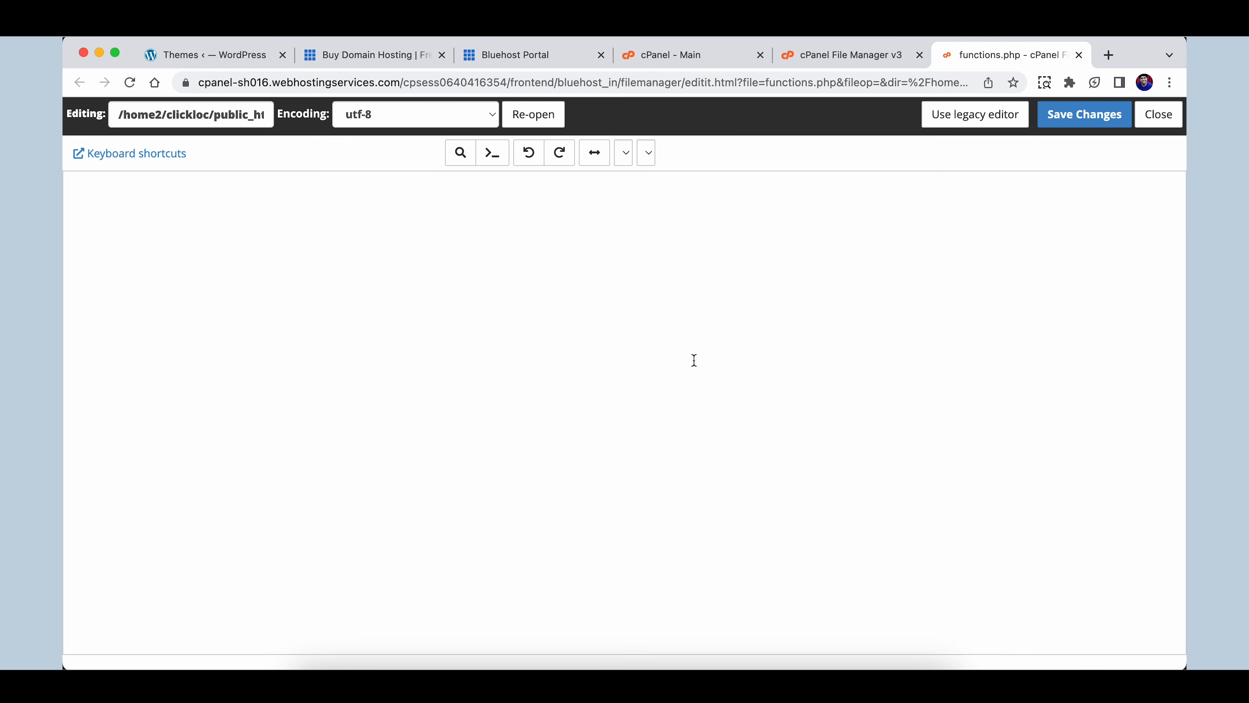
- Paste the copied code that removes feed URLs from the header and redirects feed requests at the end of functions.php, and save the file
scroll(362, 457, "down", 20)
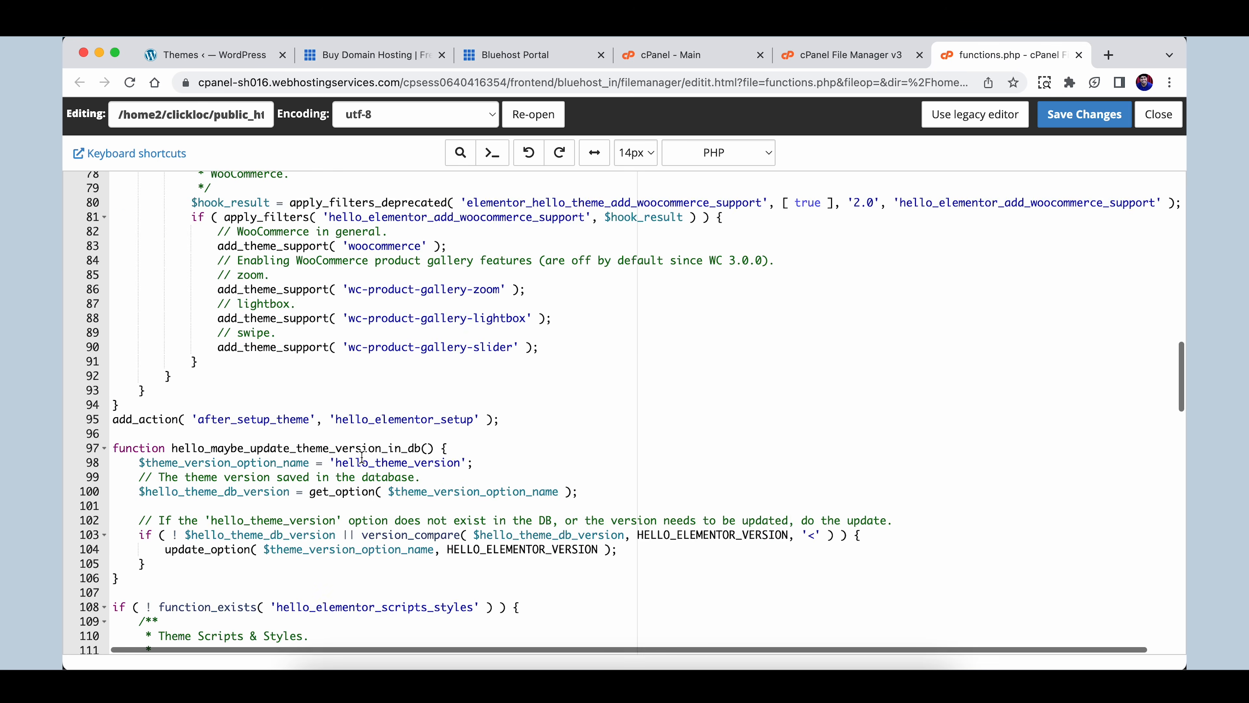
left_click(147, 643)
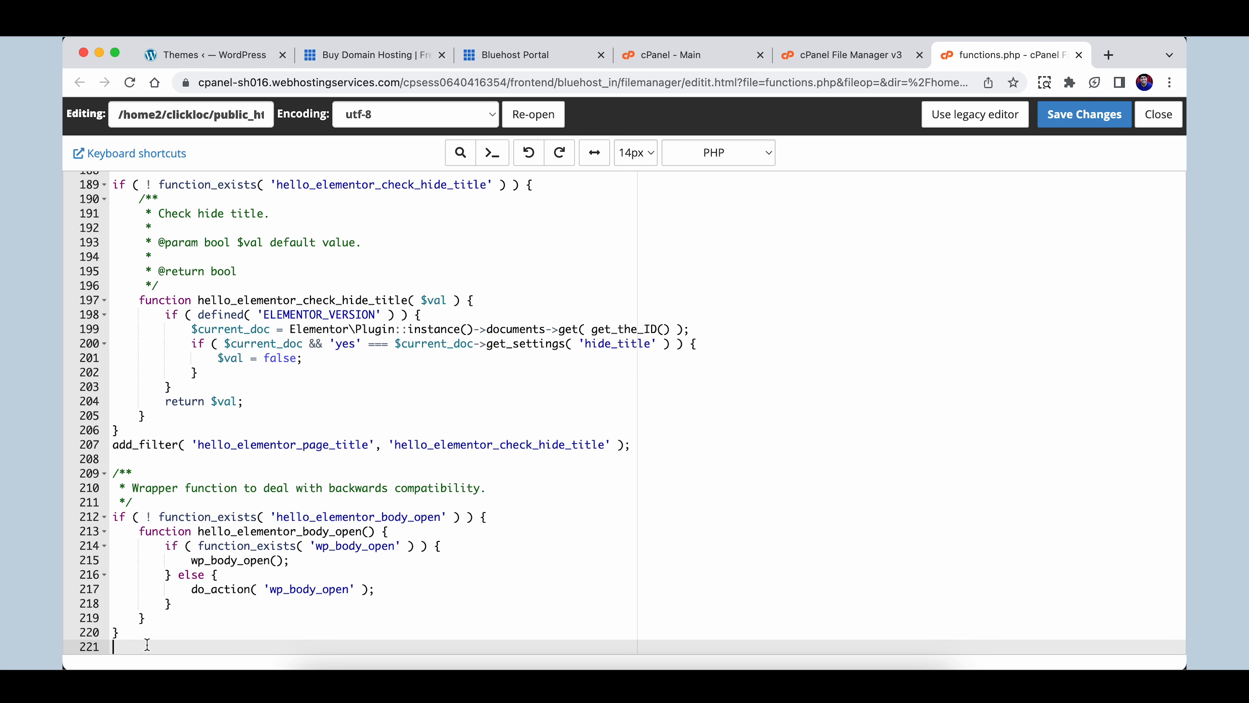
key("Return")
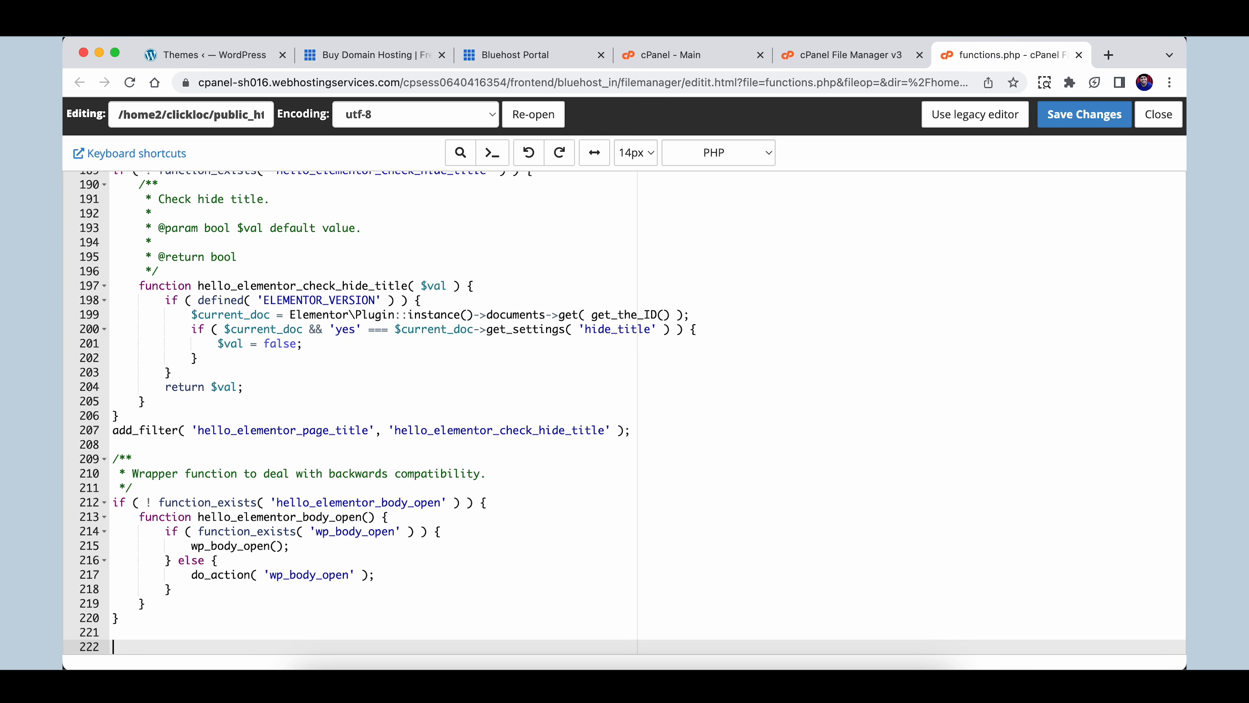
right_click(159, 648)
left_click(207, 430)
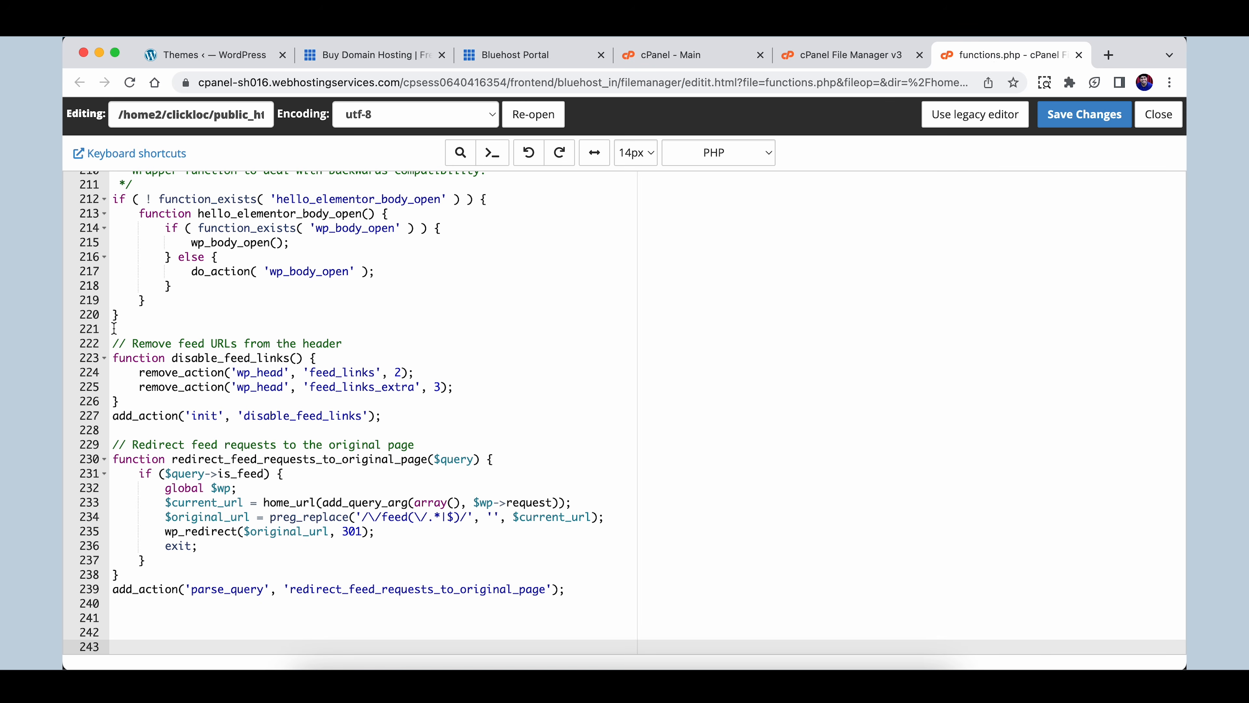
left_click_drag(113, 343, 386, 428)
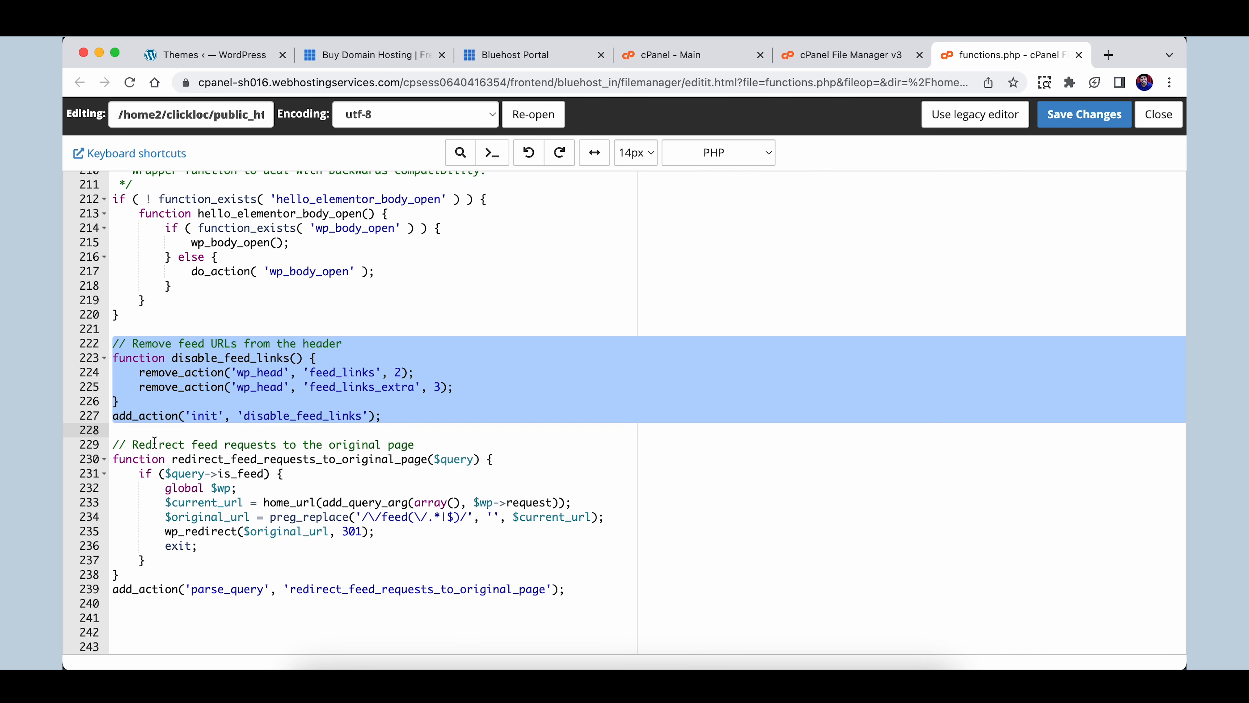
left_click(118, 442)
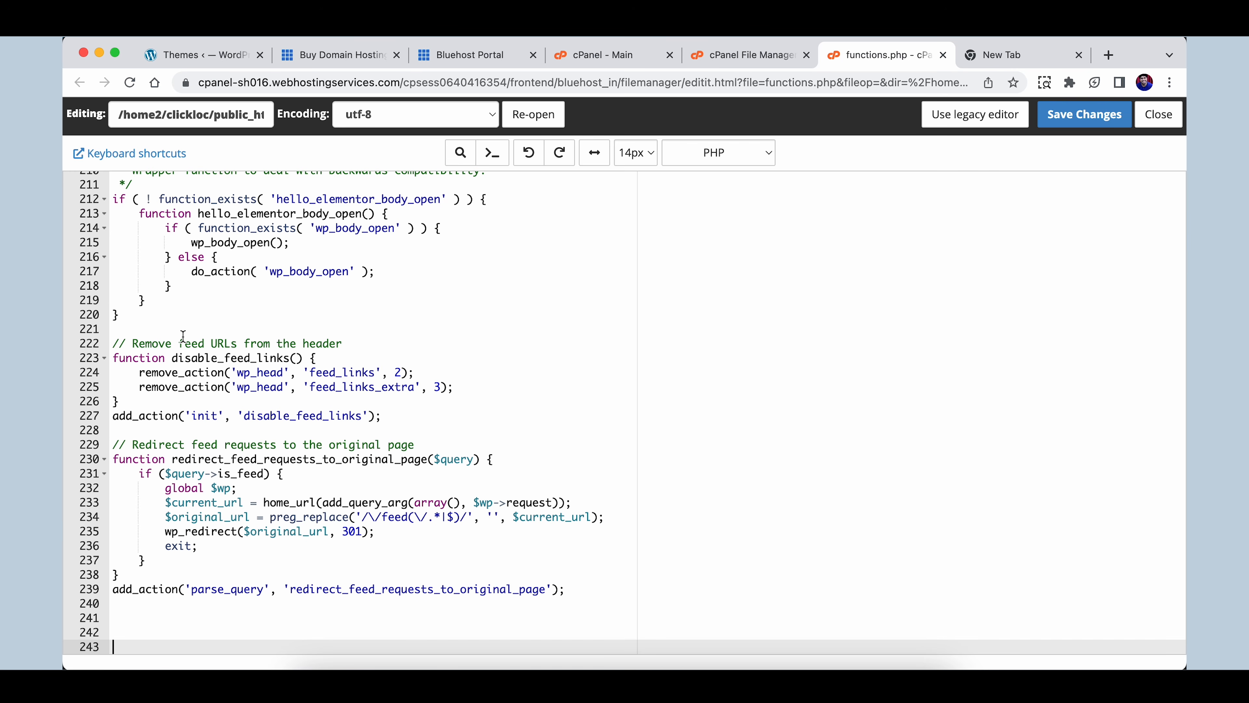
left_click(1068, 128)
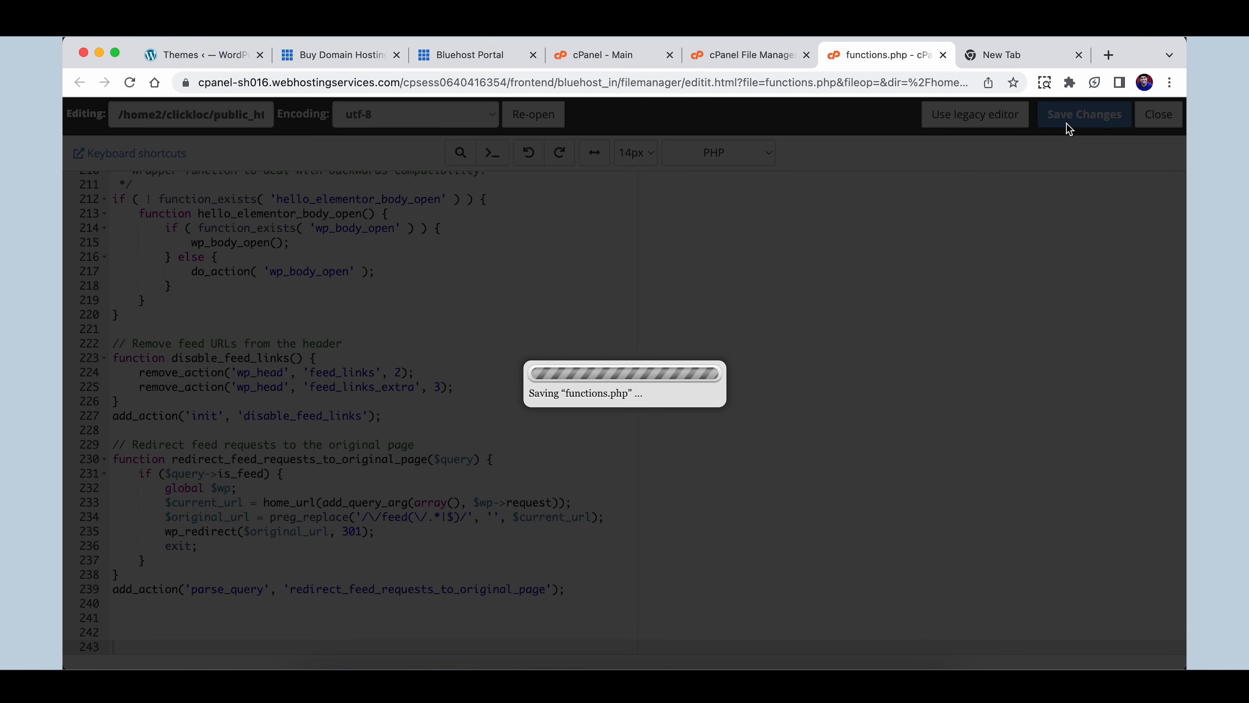